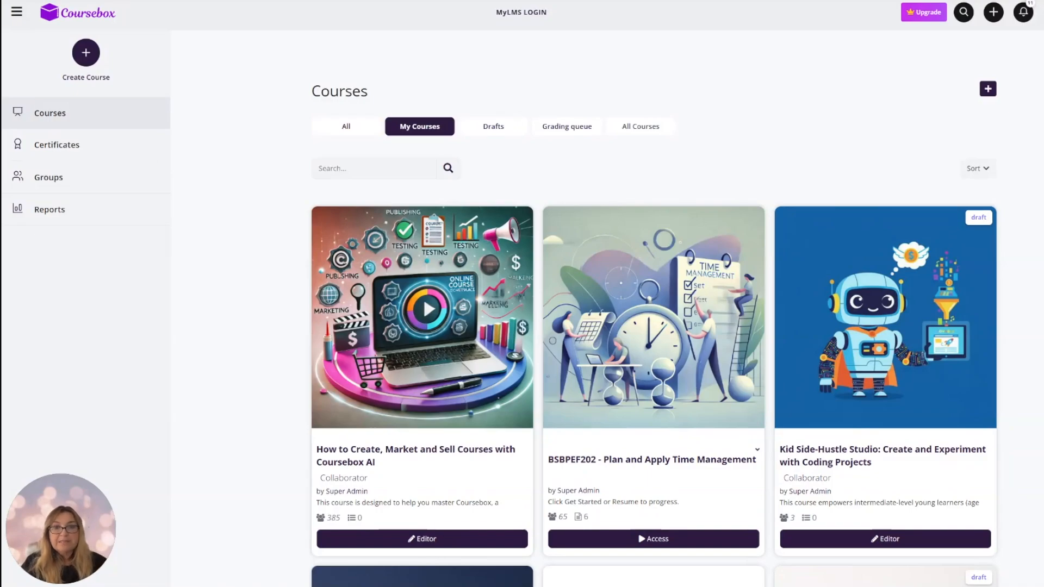
Open the draft Construction Work Planning and Management course from My Courses for editing.
{"action": "scroll", "coordinate": [671, 395], "scroll_direction": "down", "scroll_amount": 15}
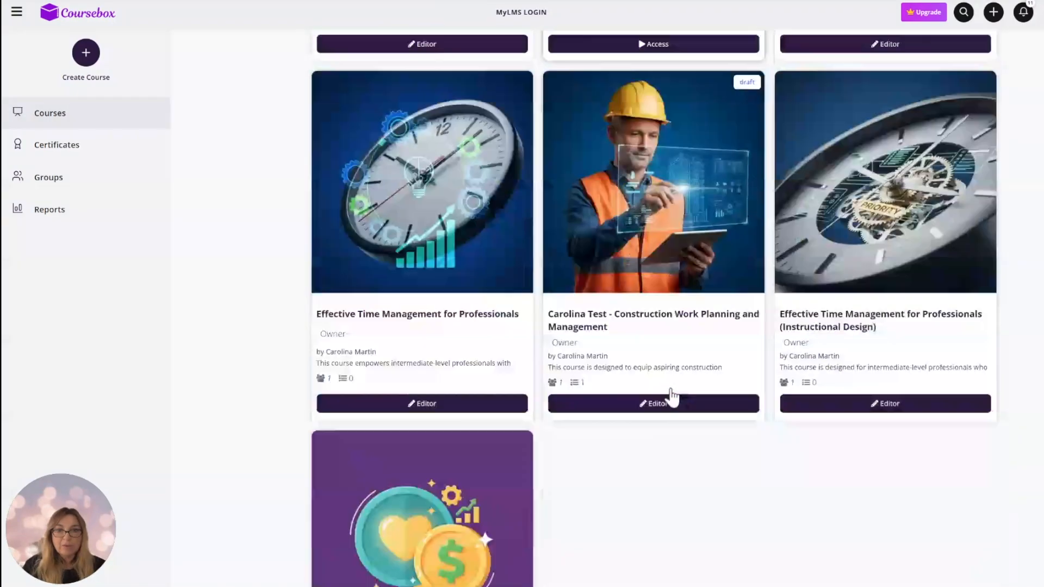
{"action": "scroll", "coordinate": [671, 393], "scroll_direction": "down", "scroll_amount": 1}
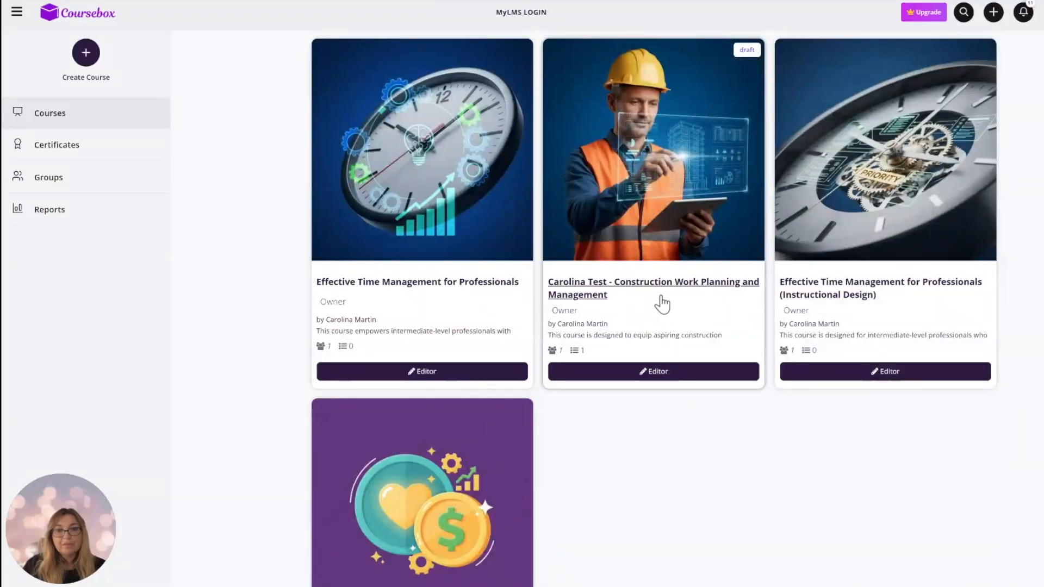
{"action": "left_click", "coordinate": [642, 289]}
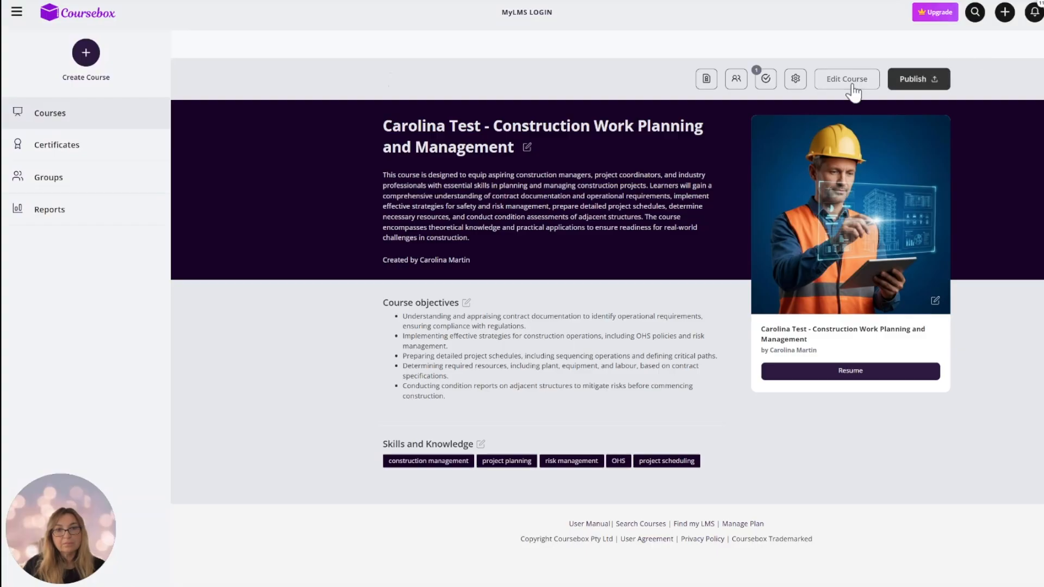
{"action": "left_click", "coordinate": [846, 79]}
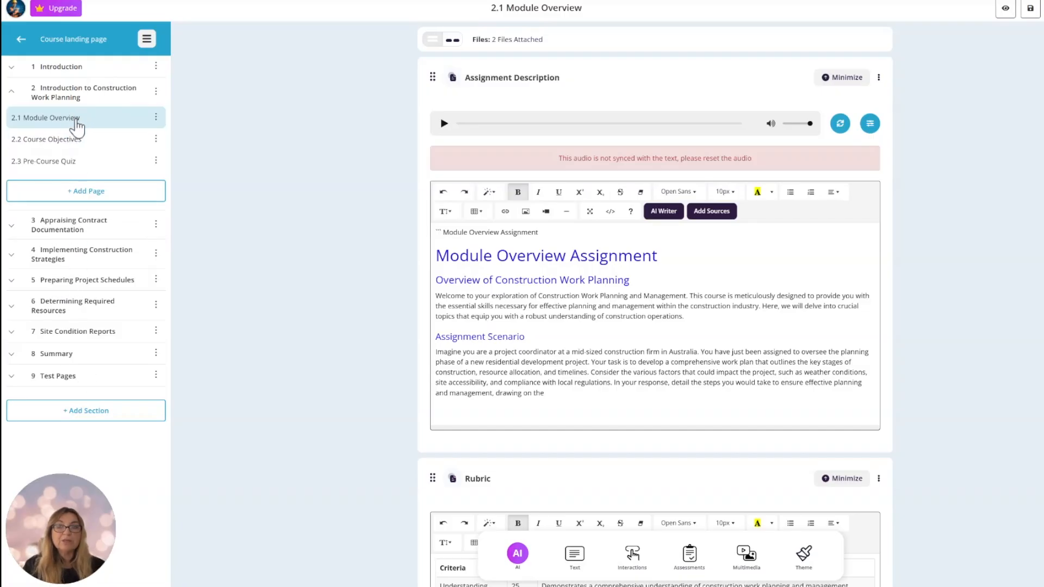
Add an Activity page to section 2, Introduction to Construction Work Planning, and delete its default Text Editor element.
{"action": "left_click", "coordinate": [82, 197]}
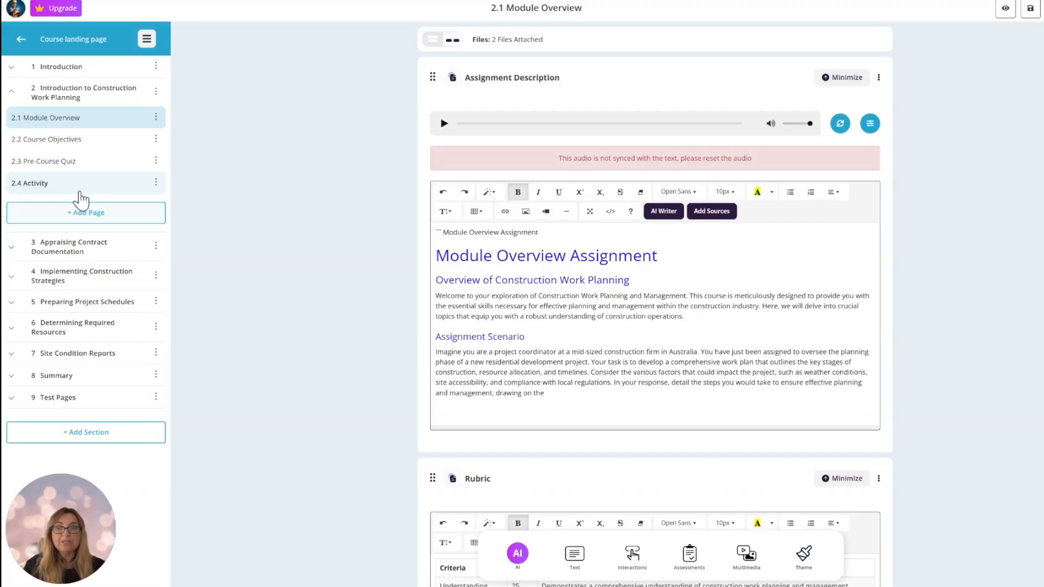
{"action": "left_click", "coordinate": [53, 185]}
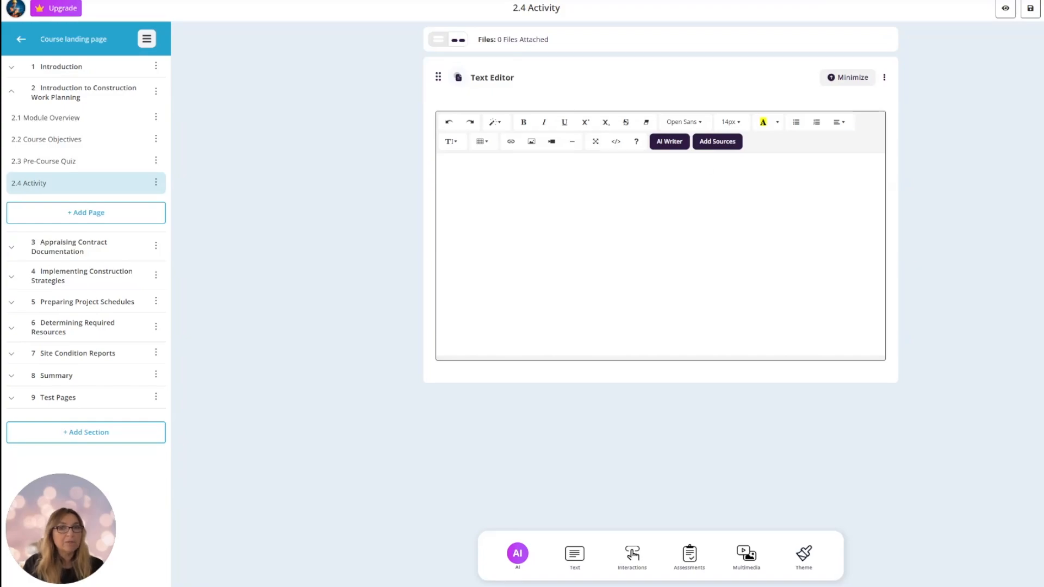
{"action": "left_click", "coordinate": [885, 78]}
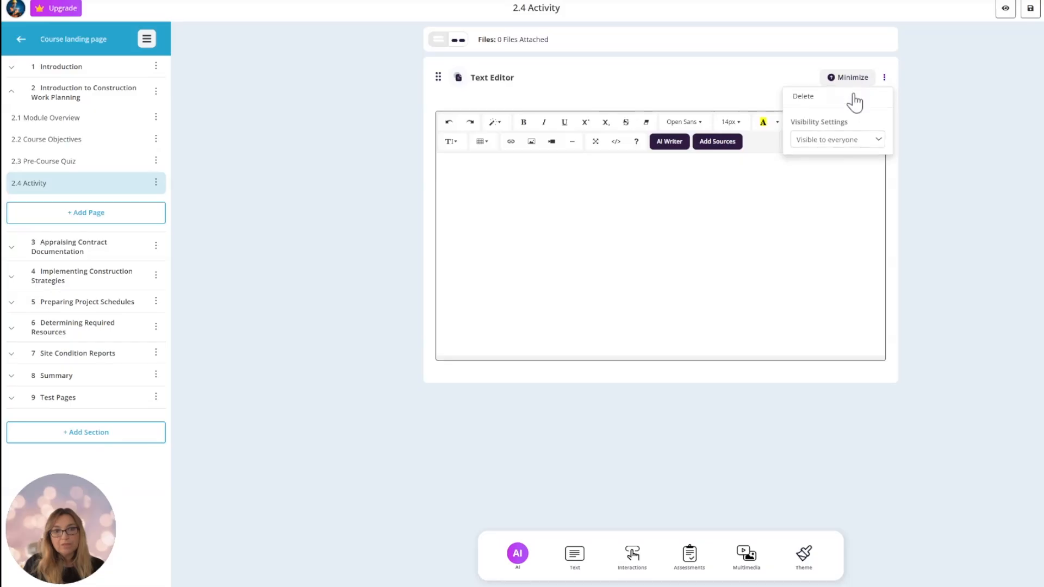
{"action": "left_click", "coordinate": [802, 96]}
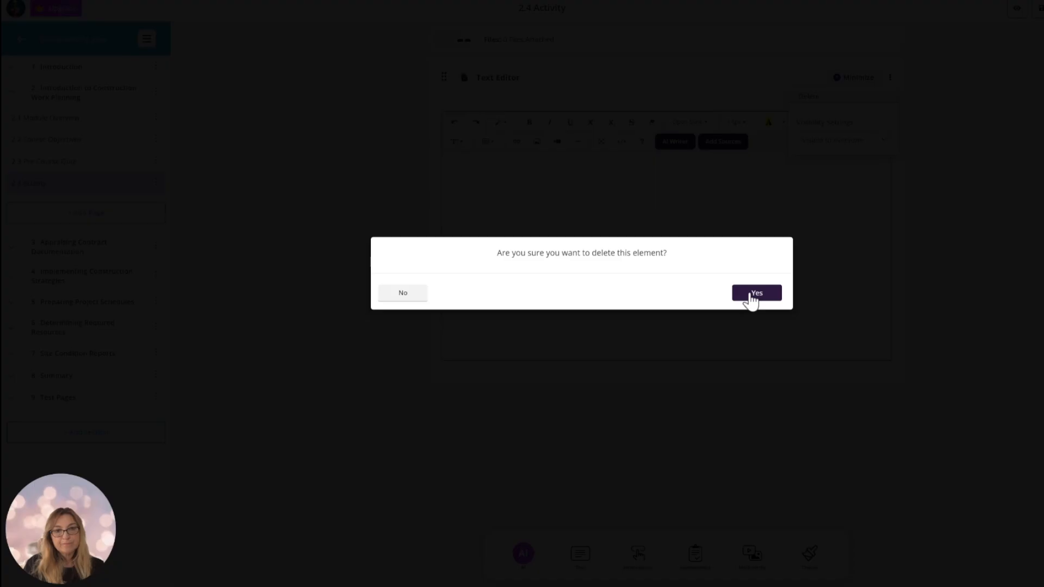
{"action": "left_click", "coordinate": [752, 296]}
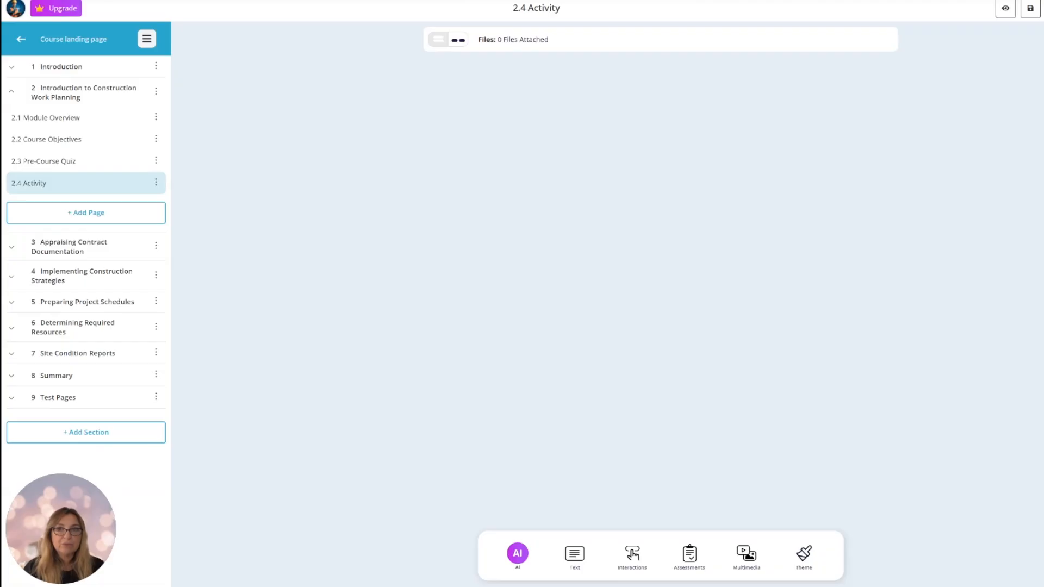
Insert an AI quiz on the 2.4 Activity page and generate 3 questions using the course content.
{"action": "left_click", "coordinate": [696, 561]}
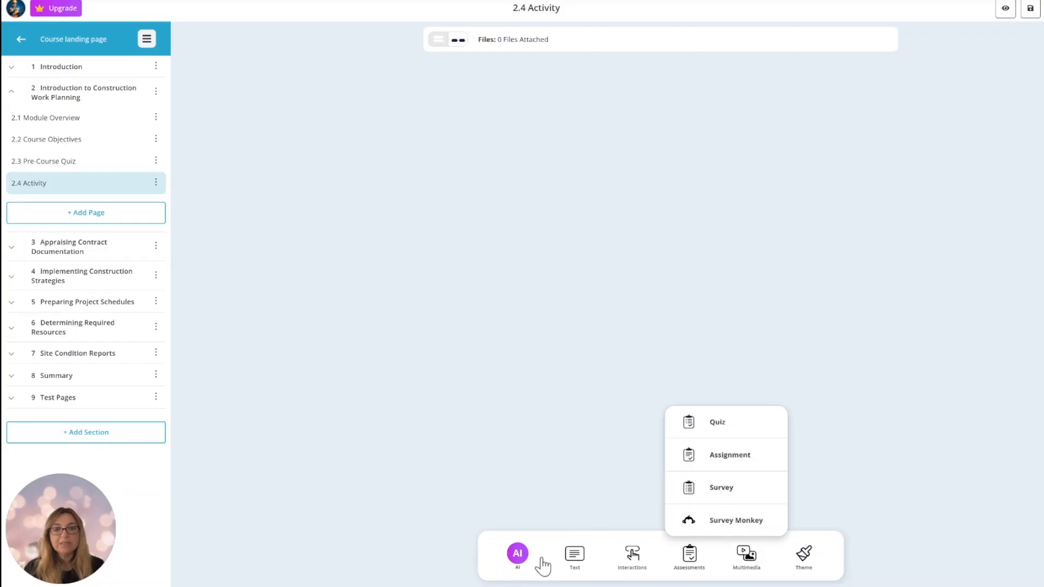
{"action": "left_click", "coordinate": [521, 558]}
{"action": "left_click", "coordinate": [566, 429]}
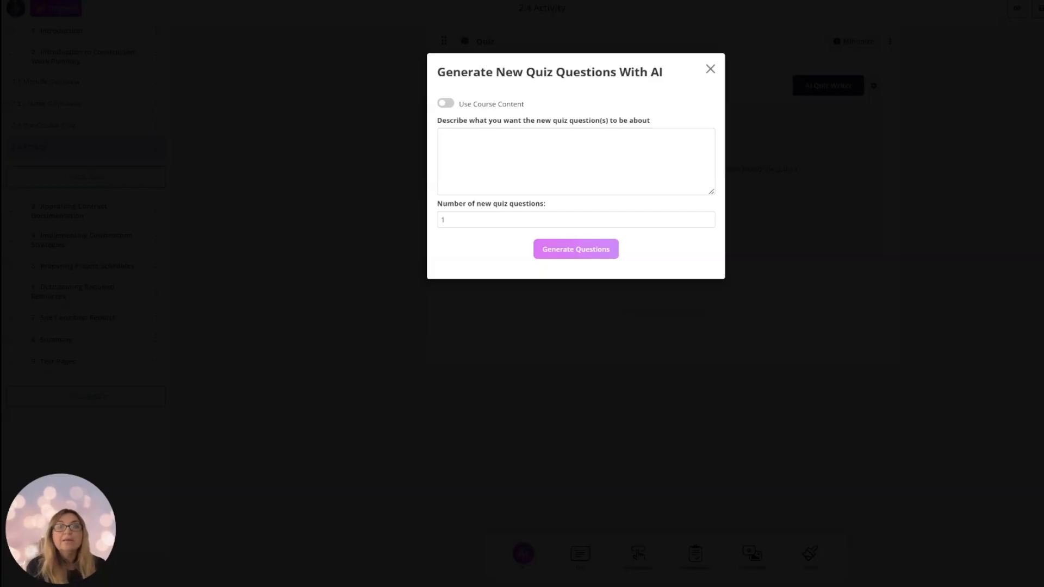
{"action": "left_click", "coordinate": [444, 104]}
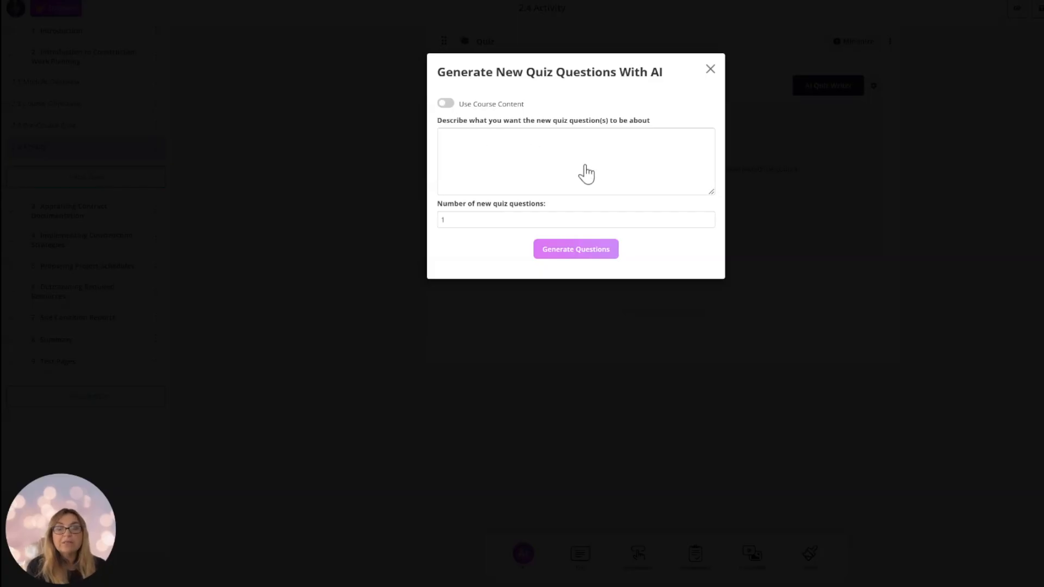
{"action": "left_click", "coordinate": [707, 218]}
{"action": "left_click", "coordinate": [707, 217]}
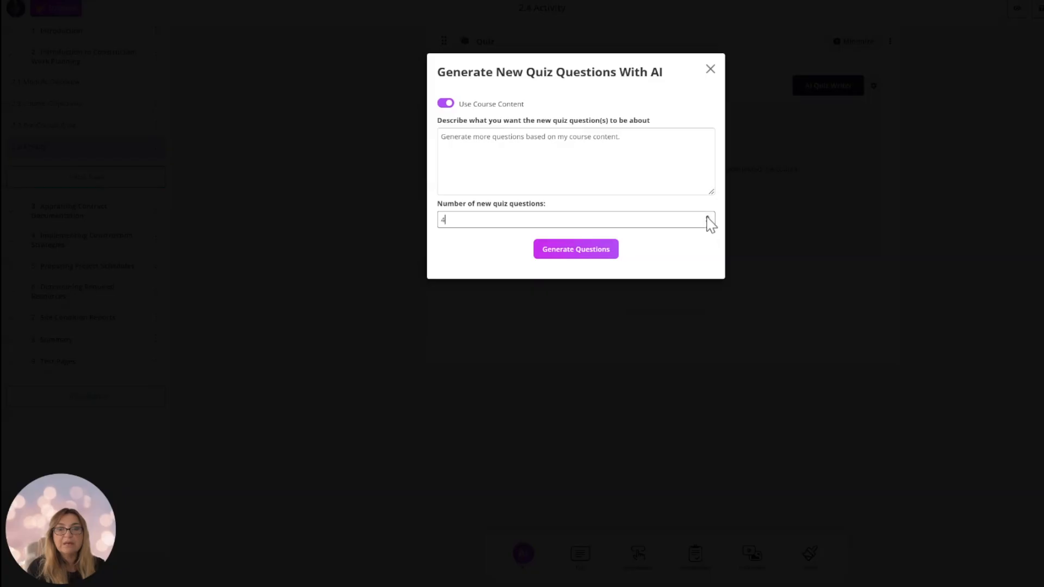
{"action": "left_click", "coordinate": [707, 217]}
{"action": "left_click", "coordinate": [707, 221]}
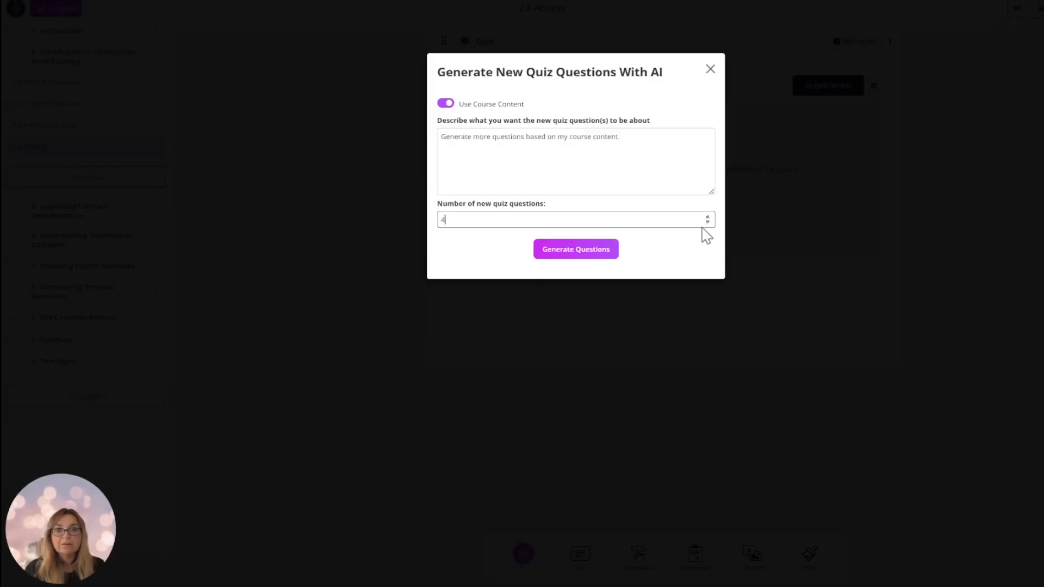
{"action": "left_click", "coordinate": [574, 257]}
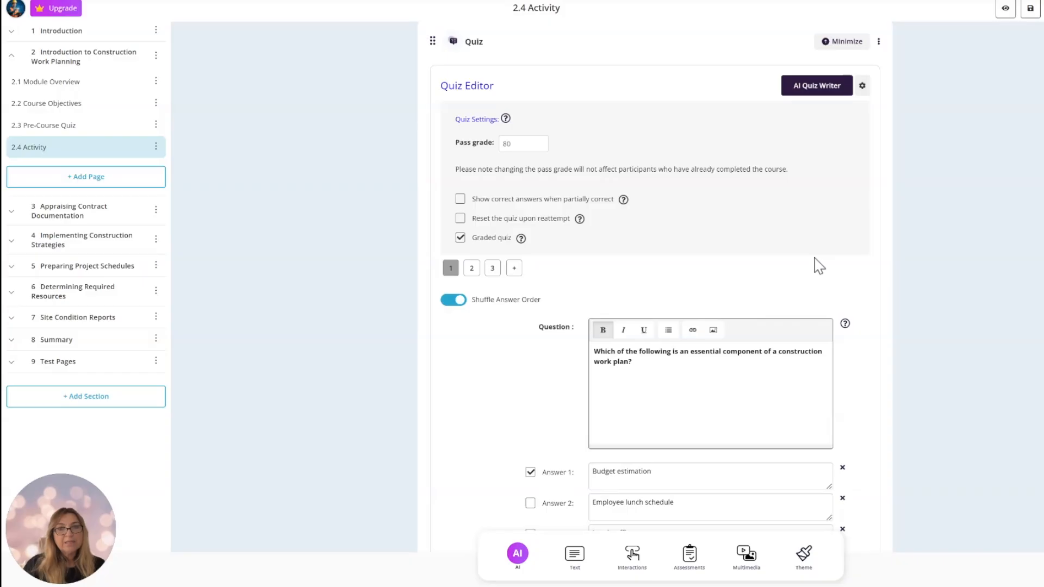
Review the first generated question and change its correct answer to Employee lunch schedule.
{"action": "scroll", "coordinate": [816, 259], "scroll_direction": "down", "scroll_amount": 3}
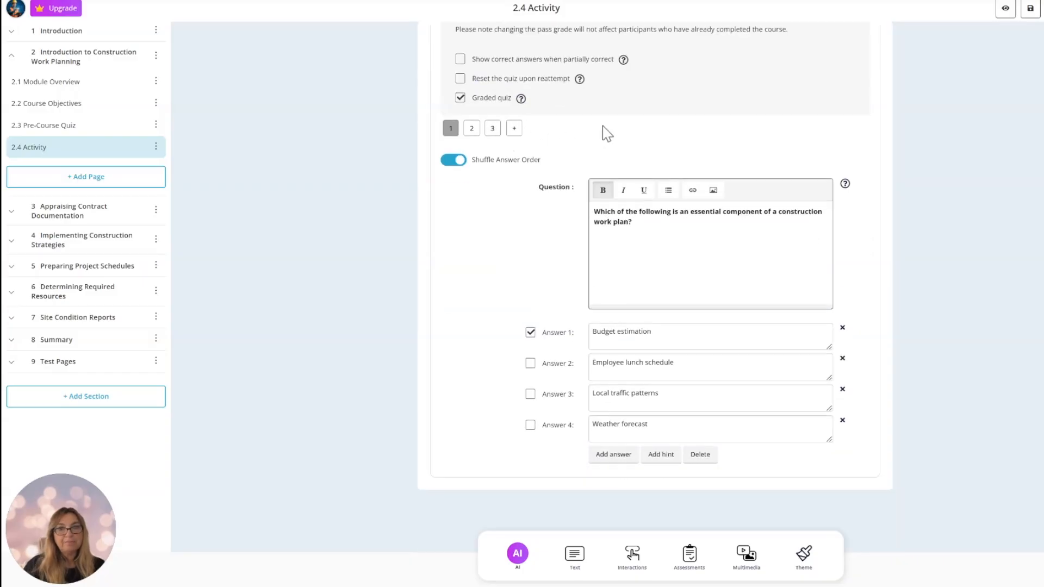
{"action": "scroll", "coordinate": [604, 127], "scroll_direction": "up", "scroll_amount": 3}
{"action": "scroll", "coordinate": [715, 242], "scroll_direction": "down", "scroll_amount": 3}
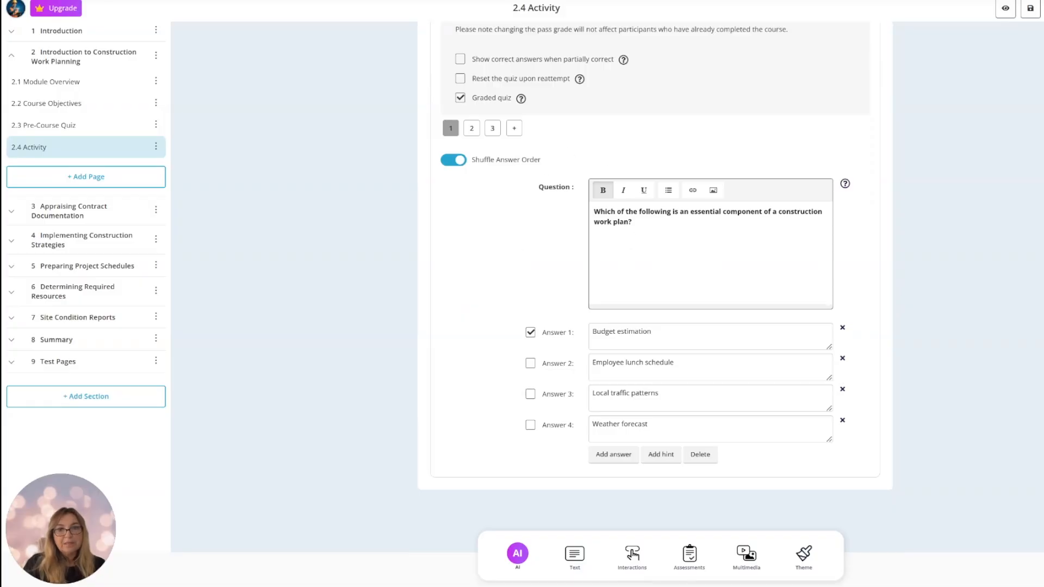
{"action": "key", "text": "ctrl+shift+Left"}
{"action": "key", "text": "ctrl+shift+Left"}
{"action": "key", "text": "ctrl+shift+Left"}
{"action": "key", "text": "shift+Up"}
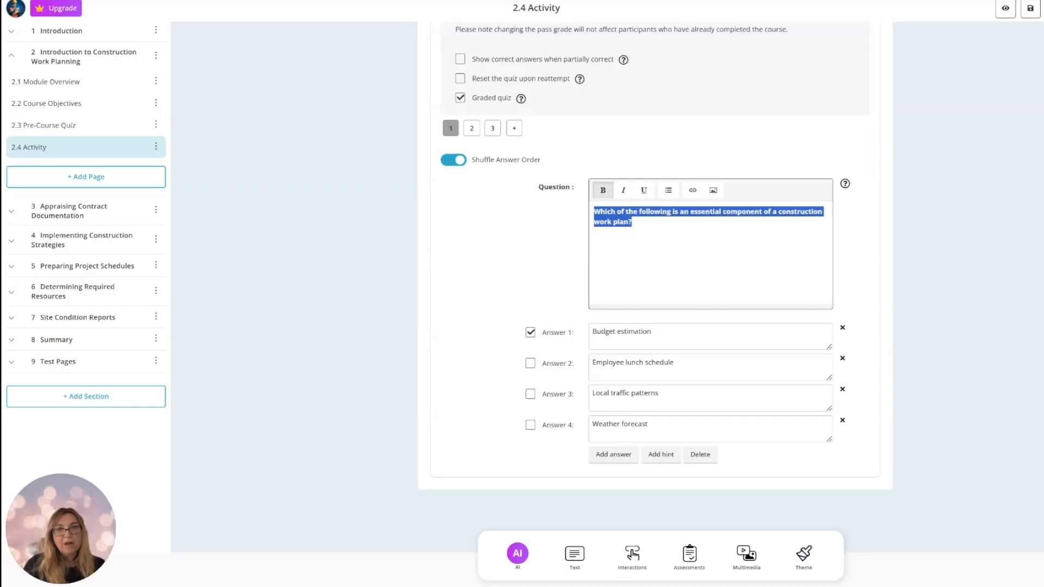
{"action": "left_click_drag", "start_coordinate": [652, 332], "coordinate": [592, 332]}
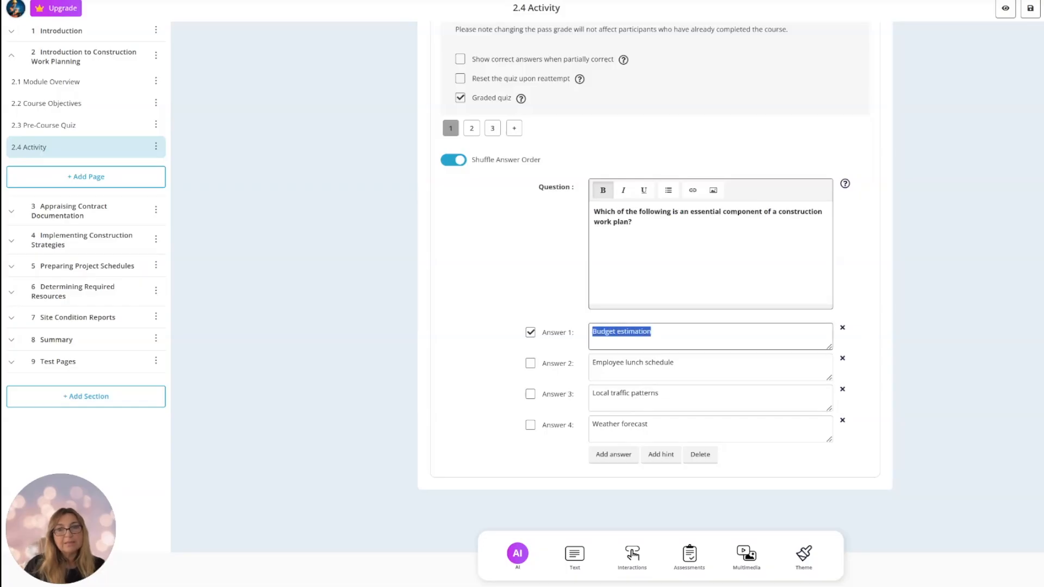
{"action": "left_click", "coordinate": [531, 340]}
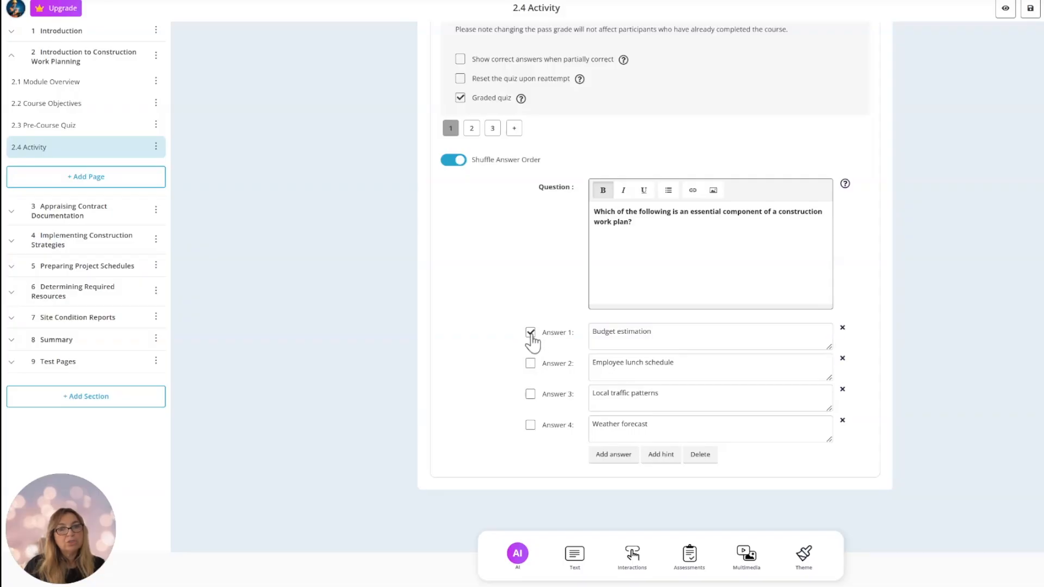
{"action": "left_click", "coordinate": [531, 364]}
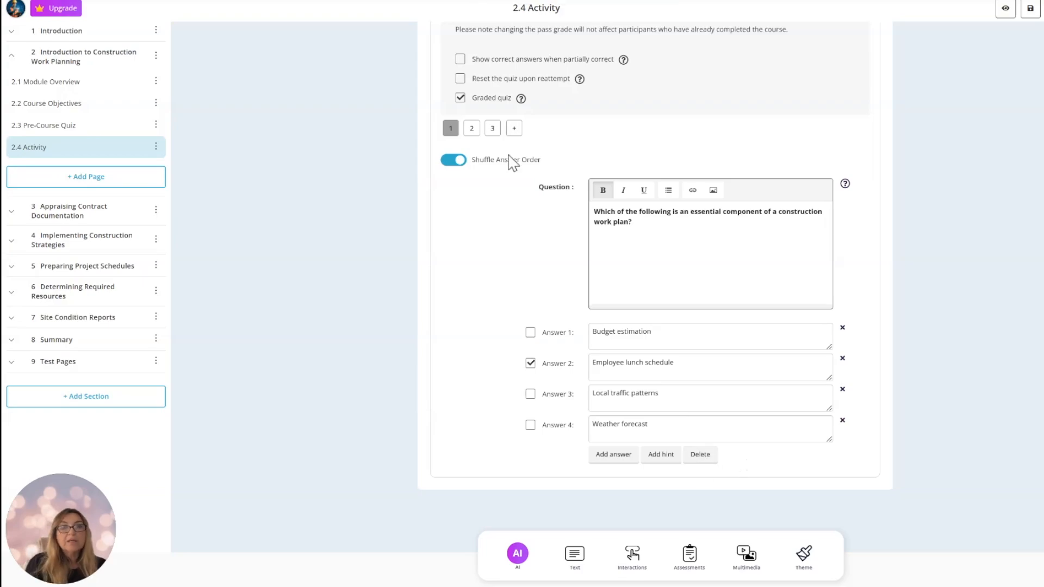
Add a short-answer question "Q1" with answer "A1" and a drag-and-drop question "Q2" pairing A1 with A2 and A3 with A4.
{"action": "left_click", "coordinate": [514, 128]}
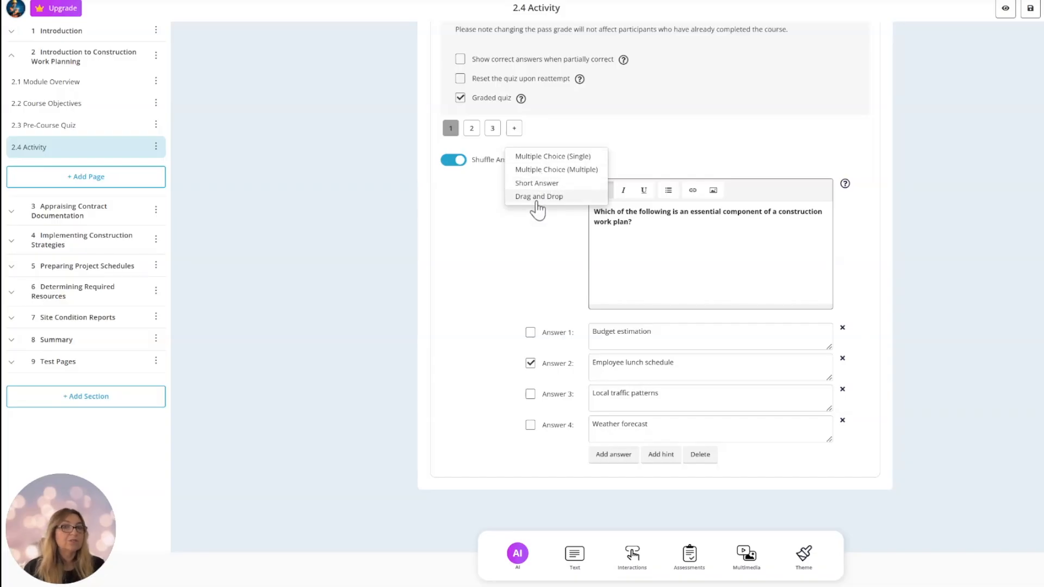
{"action": "left_click", "coordinate": [536, 185]}
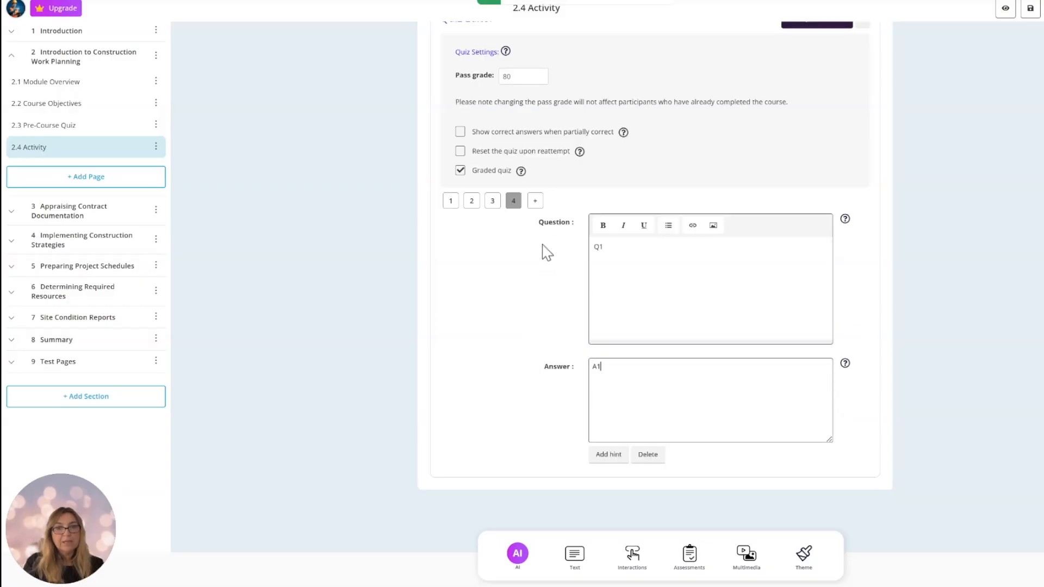
{"action": "left_click", "coordinate": [535, 202]}
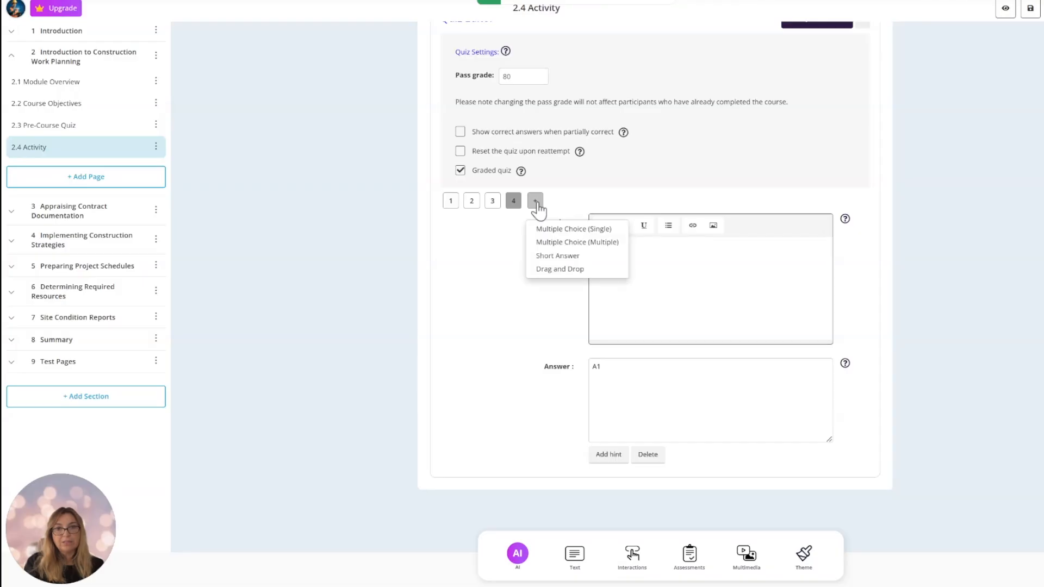
{"action": "left_click", "coordinate": [559, 270]}
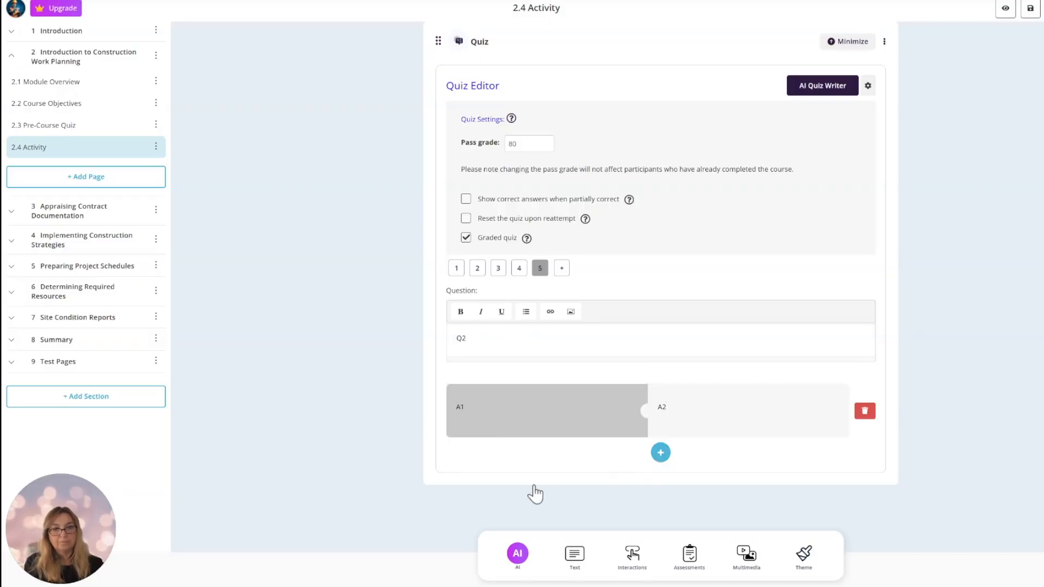
{"action": "left_click", "coordinate": [660, 452]}
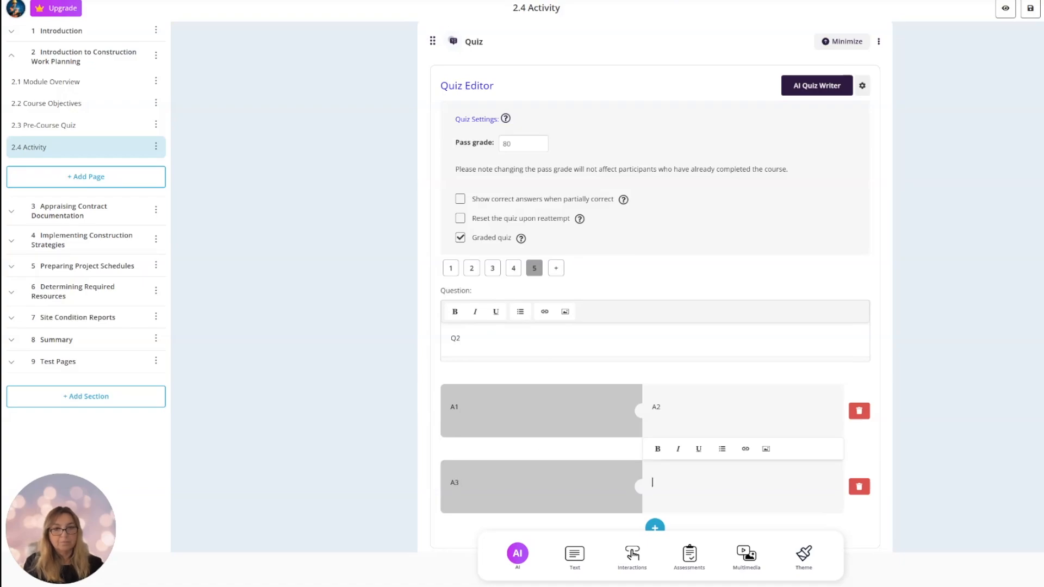
{"action": "type", "text": "A4"}
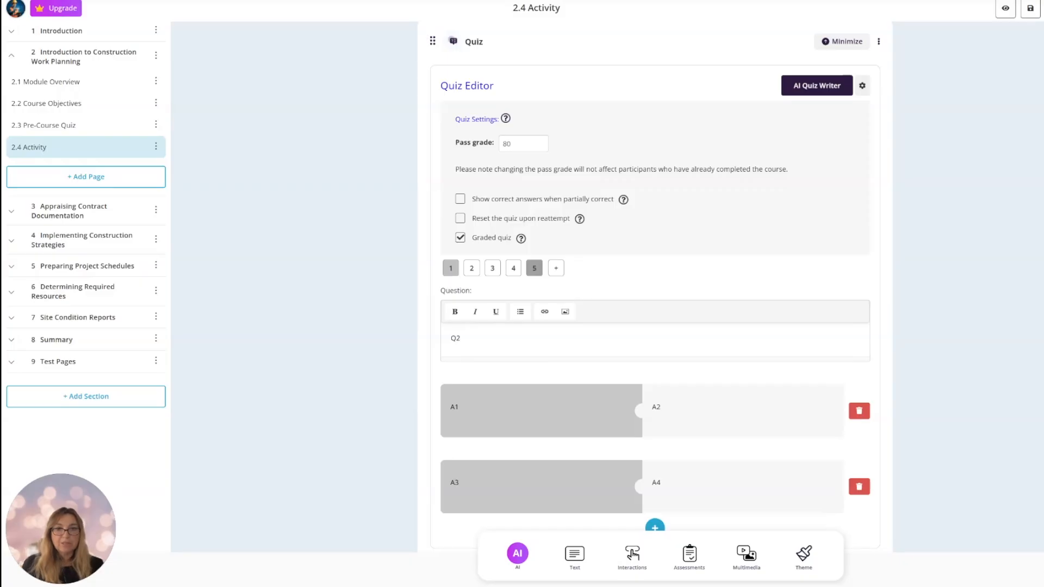
Return to question 1 and review the quiz settings for pass grade, partially correct answers, reattempts and grading.
{"action": "left_click", "coordinate": [450, 269]}
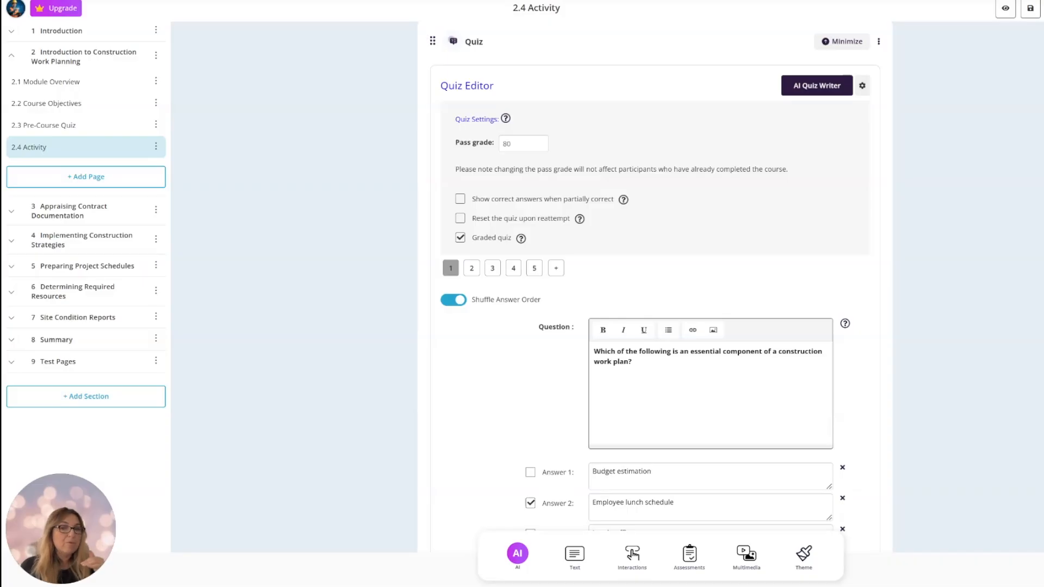
{"action": "scroll", "coordinate": [677, 293], "scroll_direction": "up", "scroll_amount": 1}
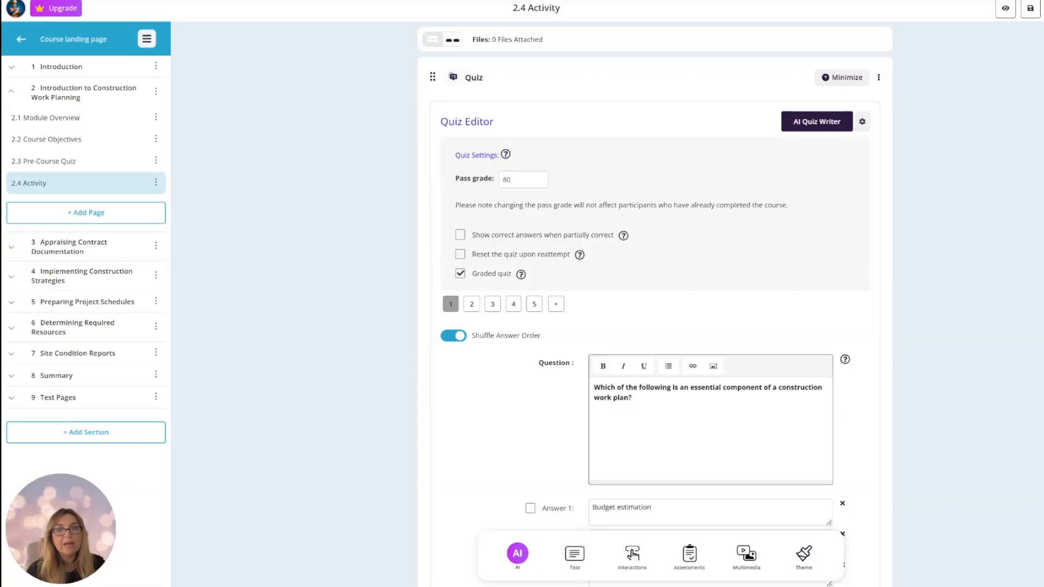
{"action": "mouse_move", "coordinate": [580, 255]}
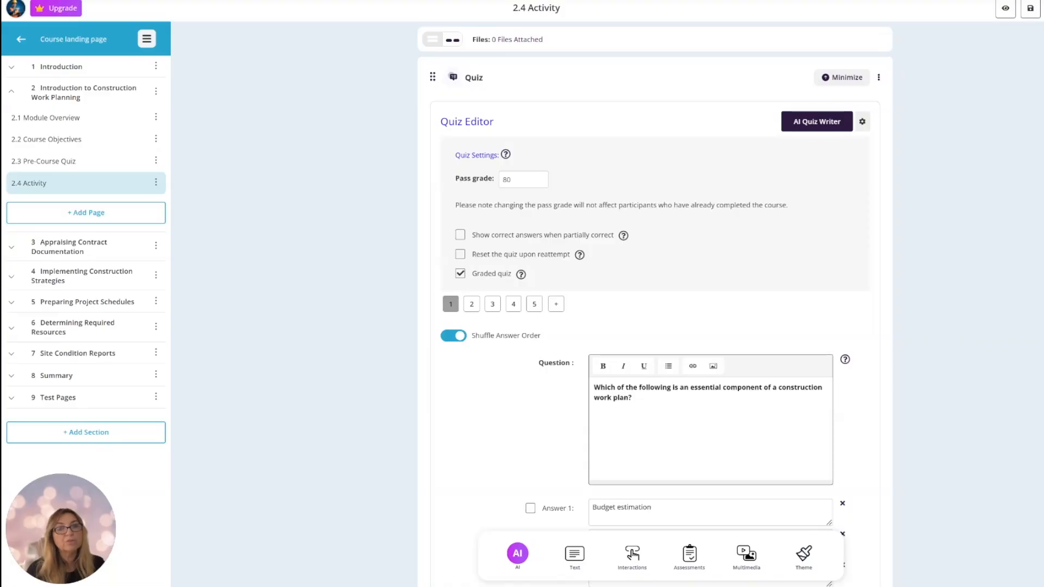
{"action": "scroll", "coordinate": [726, 259], "scroll_direction": "down", "scroll_amount": 3}
{"action": "scroll", "coordinate": [729, 260], "scroll_direction": "up", "scroll_amount": 2}
{"action": "scroll", "coordinate": [728, 259], "scroll_direction": "up", "scroll_amount": 1}
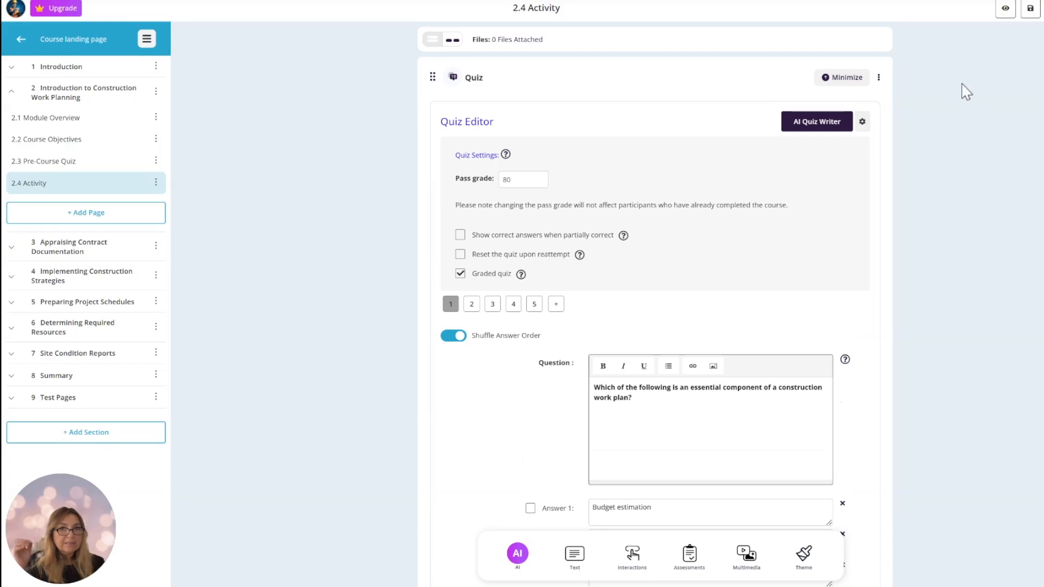
Preview the activity page as a learner, start the quiz and submit Budget estimation for question 1.
{"action": "left_click", "coordinate": [1005, 9]}
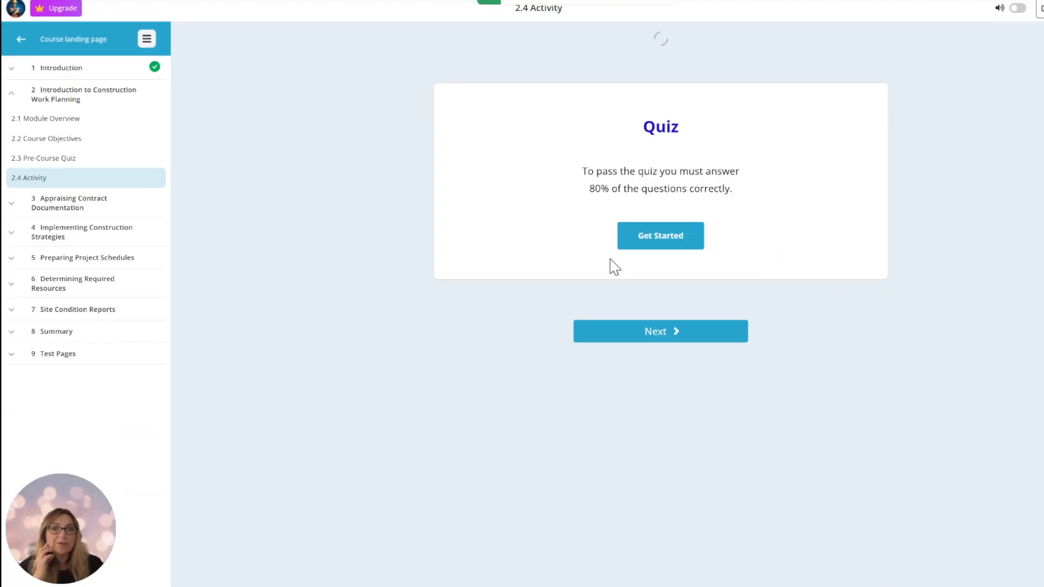
{"action": "left_click", "coordinate": [662, 241]}
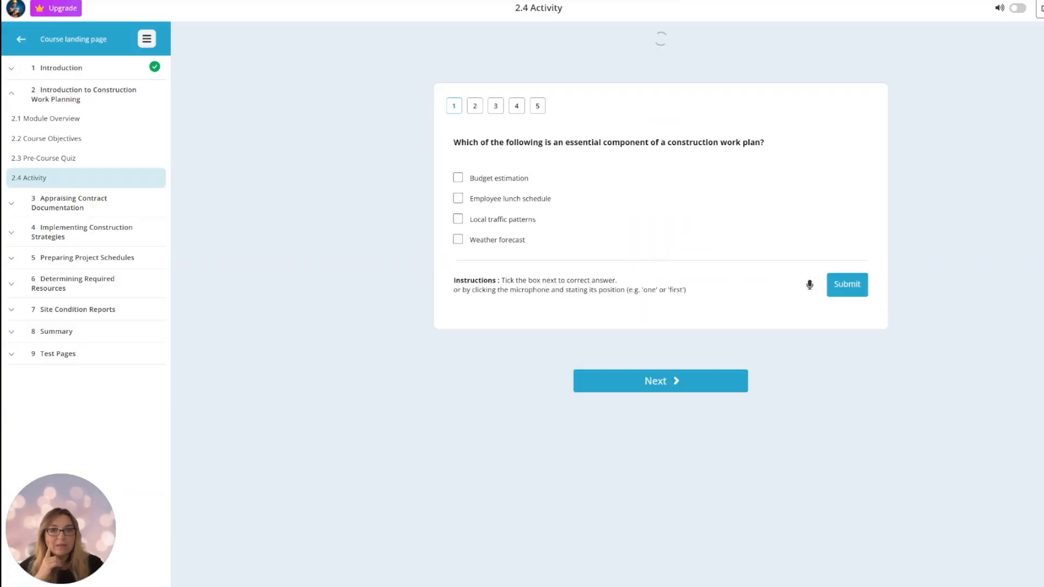
{"action": "left_click", "coordinate": [458, 178]}
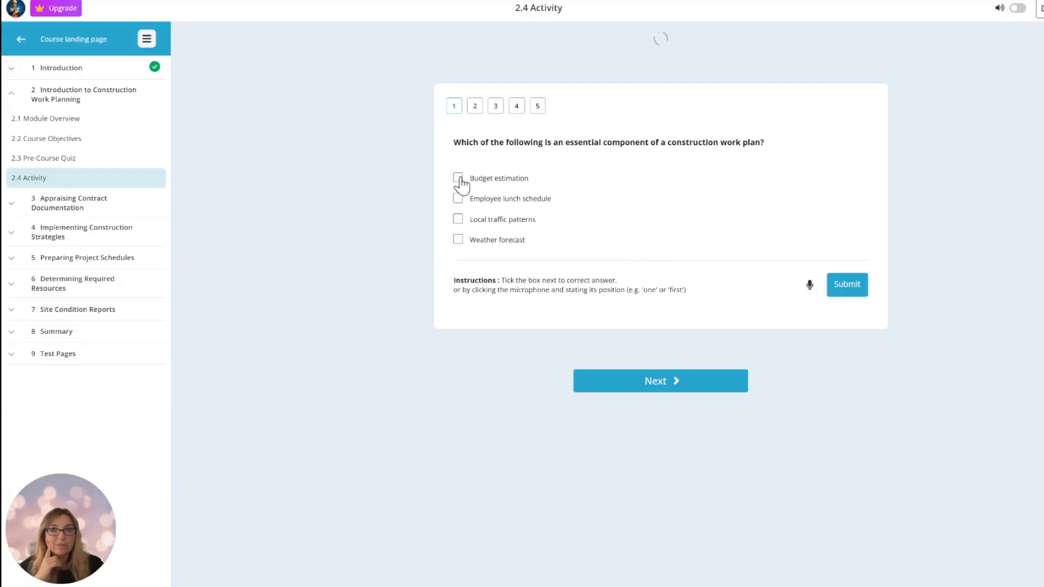
{"action": "left_click", "coordinate": [847, 287]}
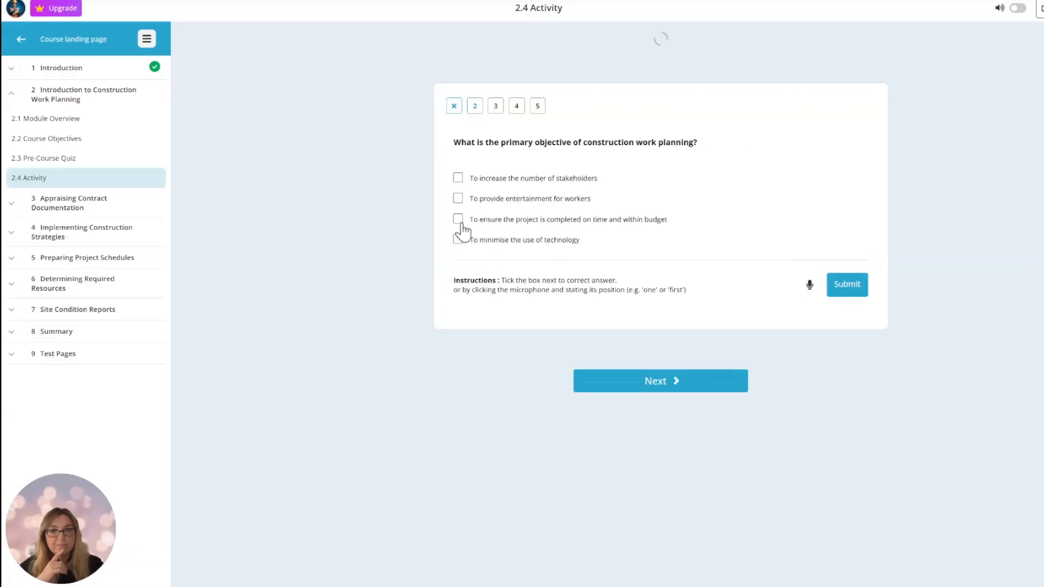
Answer question 2 with "To ensure the project is completed on time and within budget" and question 3 with its second option.
{"action": "left_click", "coordinate": [460, 220]}
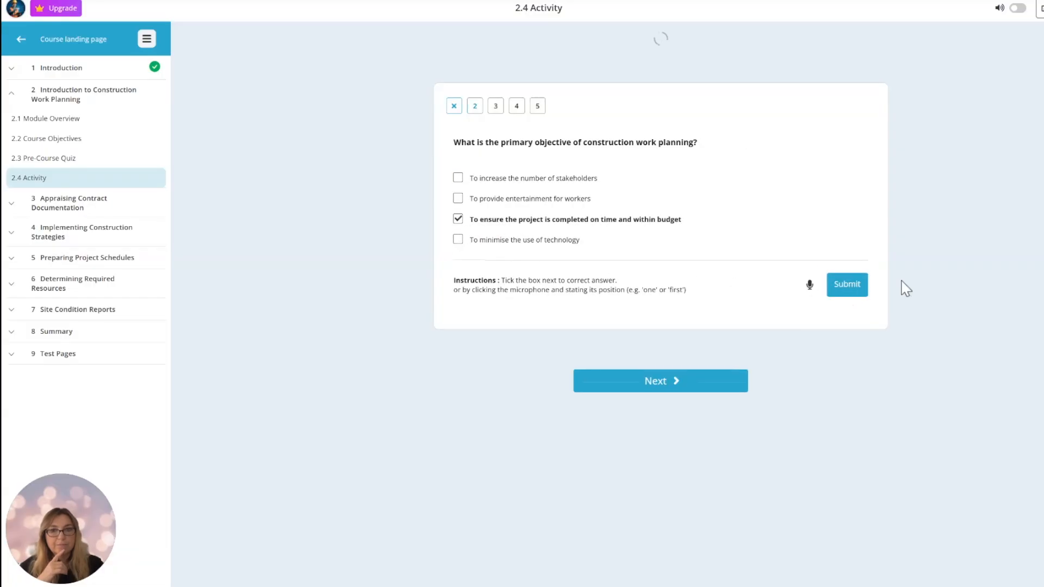
{"action": "left_click", "coordinate": [849, 290]}
{"action": "left_click", "coordinate": [846, 294]}
{"action": "left_click", "coordinate": [458, 198]}
{"action": "left_click", "coordinate": [848, 290]}
{"action": "left_click", "coordinate": [848, 292]}
Submit "A1" for the short-answer question, and match A2 to A1 in the drag-and-drop question and submit it.
{"action": "type", "text": "A1"}
{"action": "left_click", "coordinate": [849, 276]}
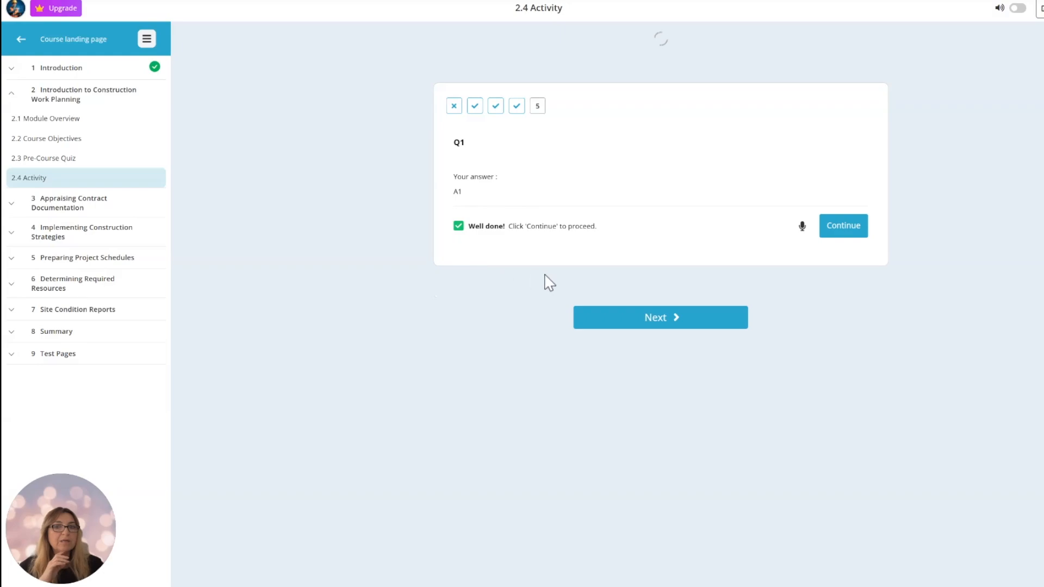
{"action": "left_click", "coordinate": [846, 232]}
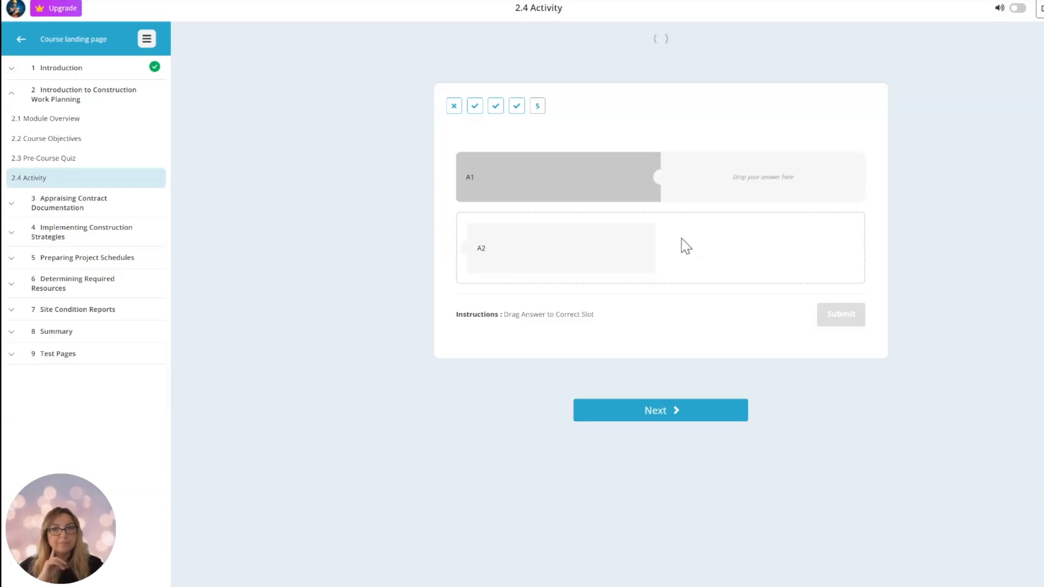
{"action": "left_click_drag", "start_coordinate": [527, 268], "coordinate": [720, 202]}
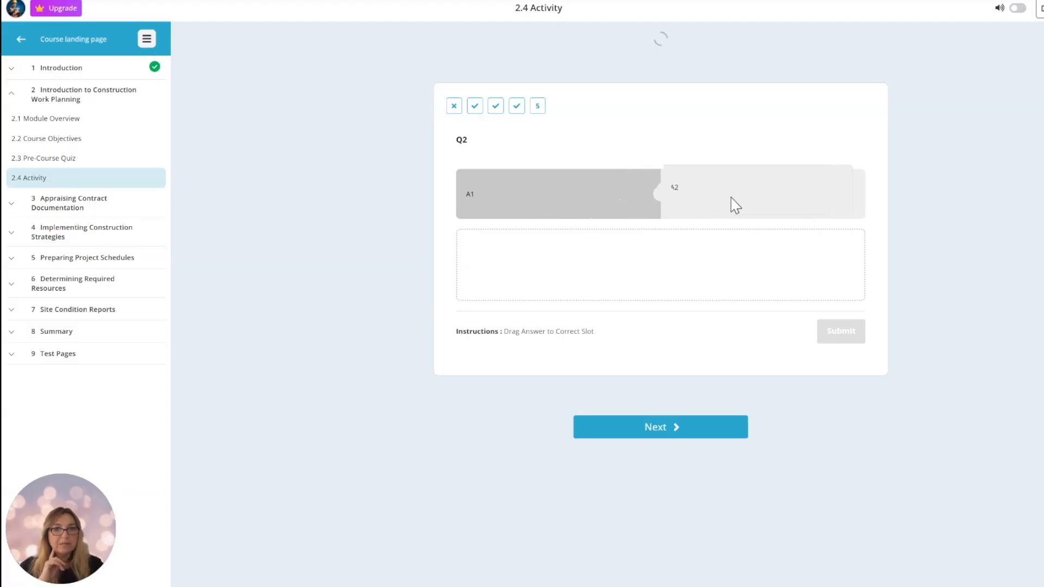
{"action": "left_click", "coordinate": [845, 338]}
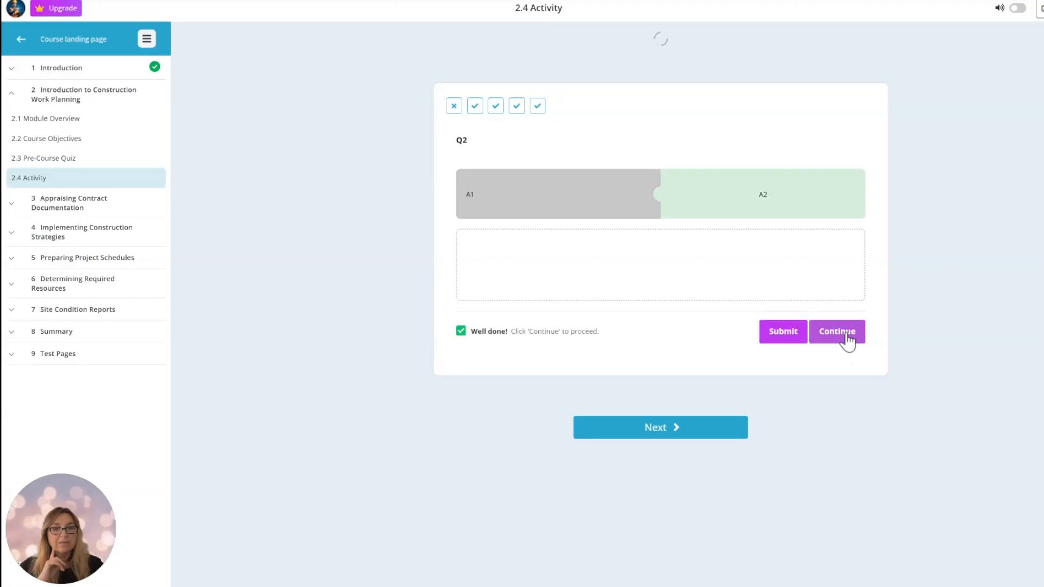